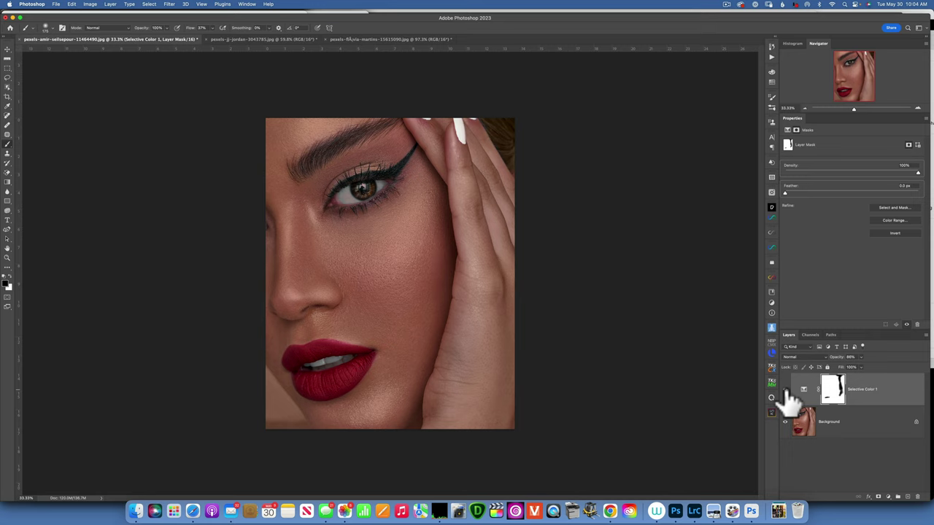
Step: Toggle Selective Color 1 on and off to compare cheek highlights, leaving it hidden
left_click(786, 389)
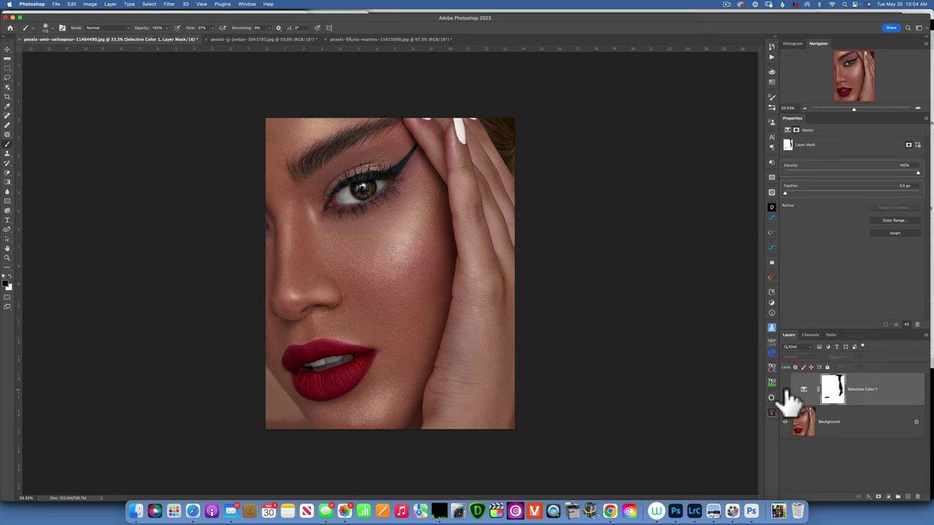
left_click(786, 390)
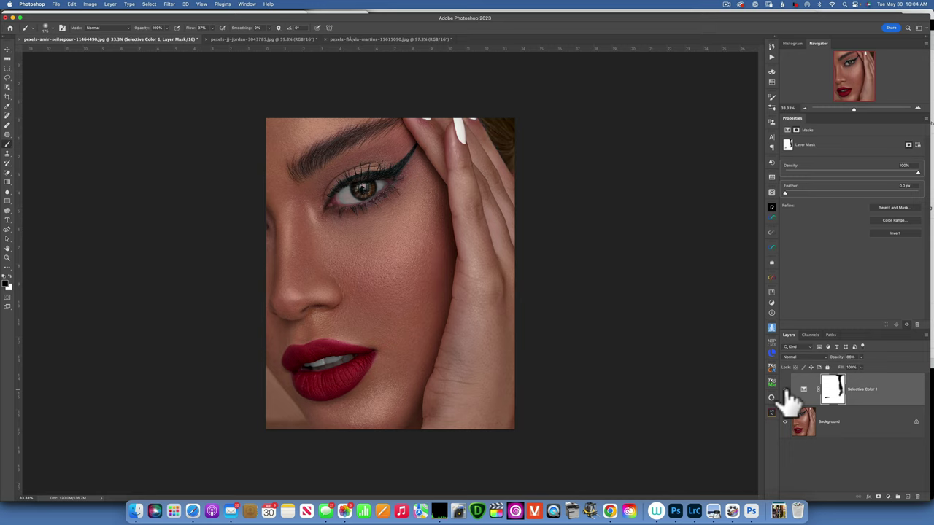
left_click(786, 390)
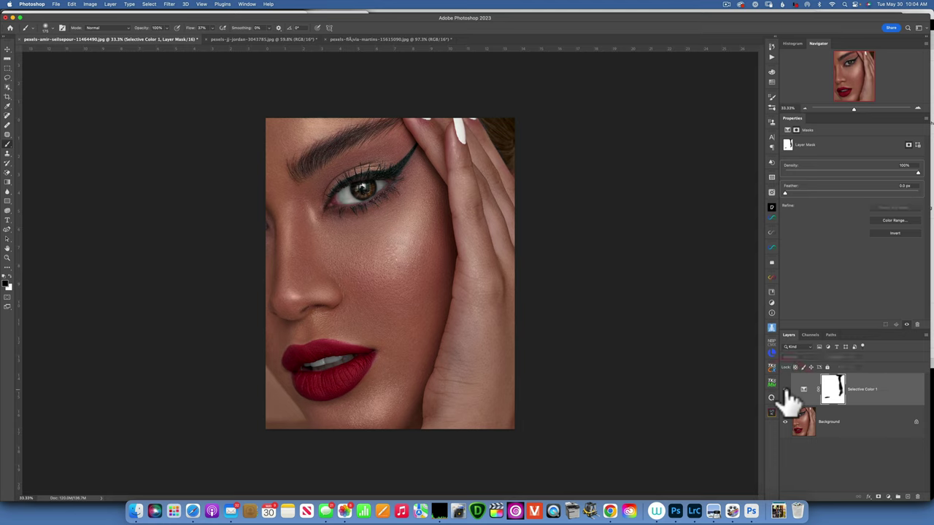
left_click(785, 390)
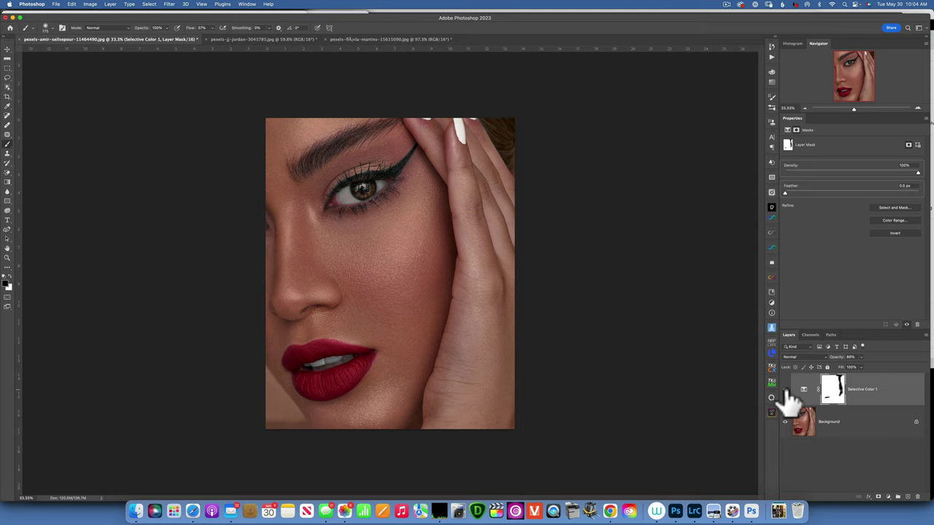
left_click(786, 390)
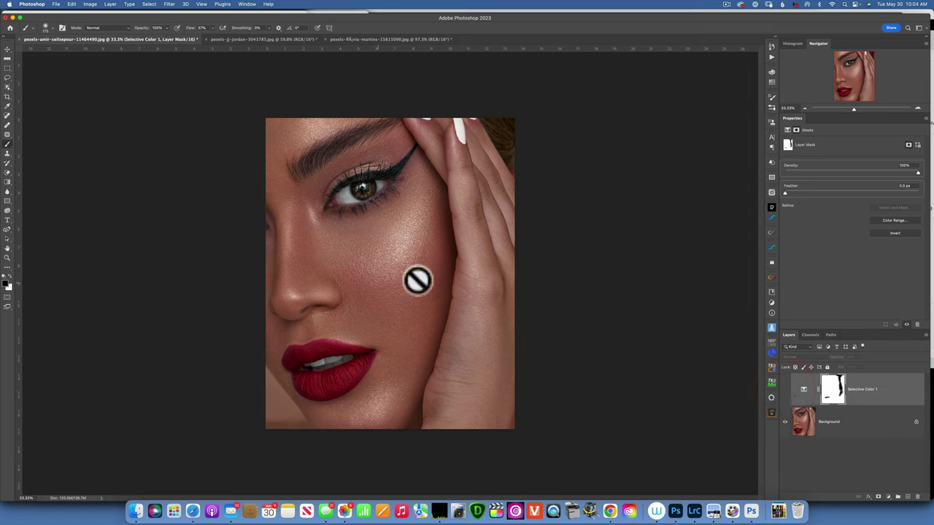
left_click(786, 390)
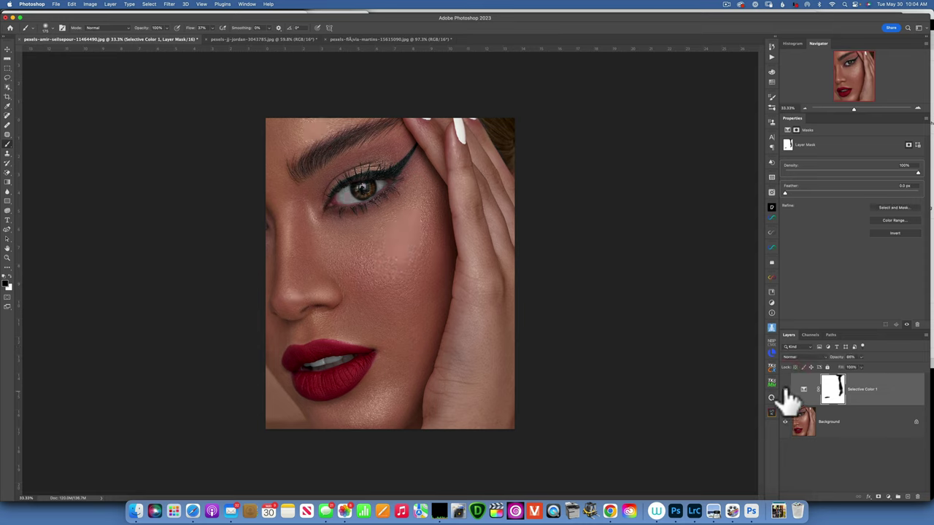
left_click(786, 390)
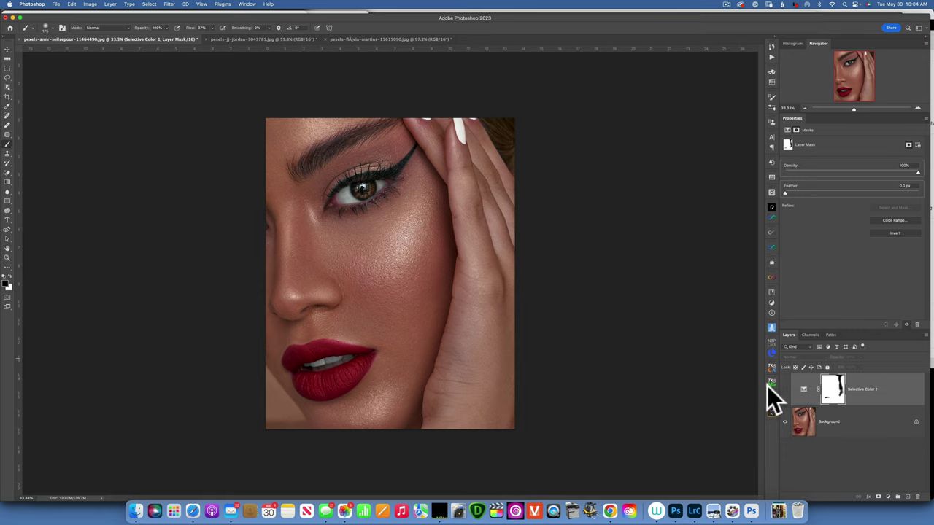
Step: Delete the Selective Color 1 layer, glance at the jj-jordan document, and return to the close-up portrait
left_click(882, 407)
key("BackSpace")
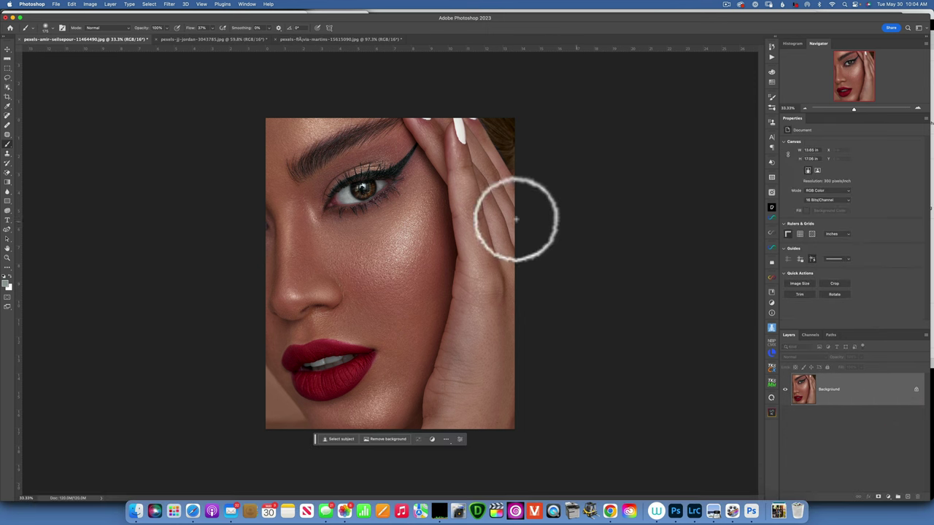
left_click(206, 38)
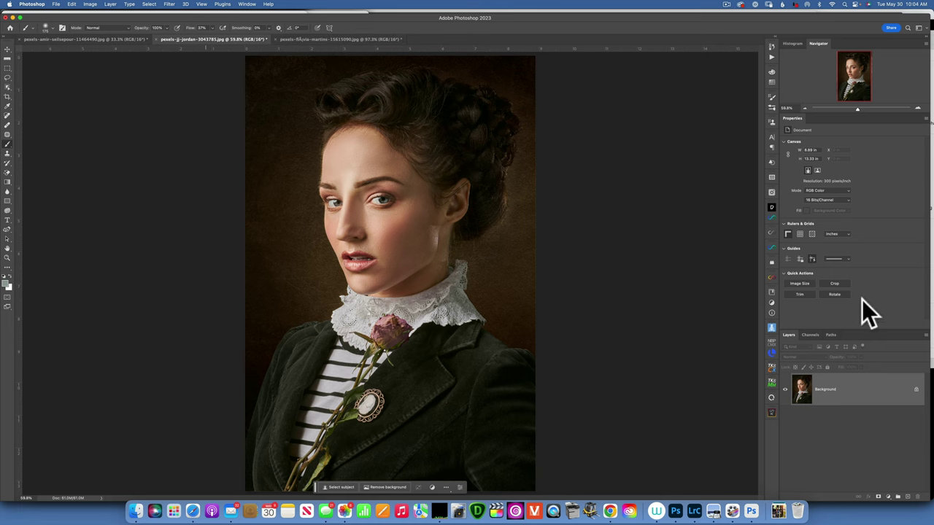
left_click(78, 37)
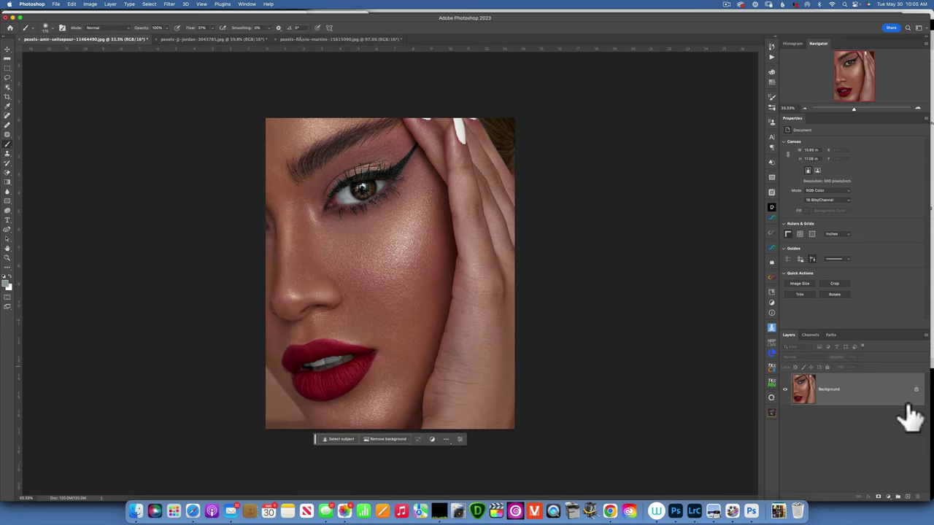
Step: Add a Selective Color adjustment layer to the close-up portrait targeting the Whites range
left_click(890, 496)
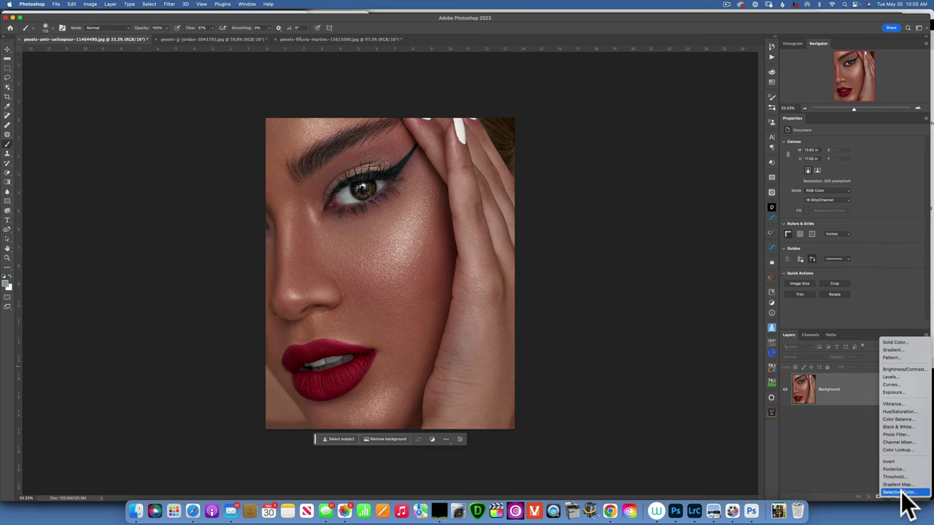
left_click(903, 492)
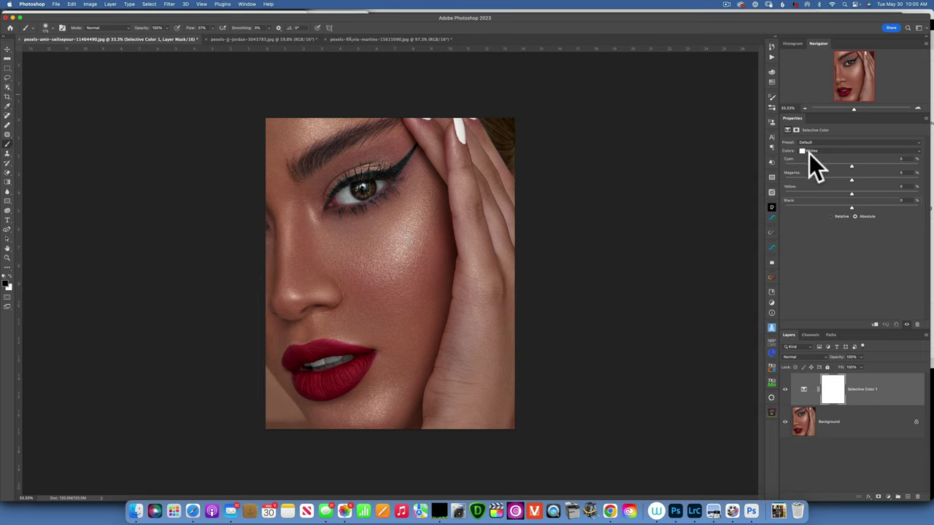
left_click(828, 151)
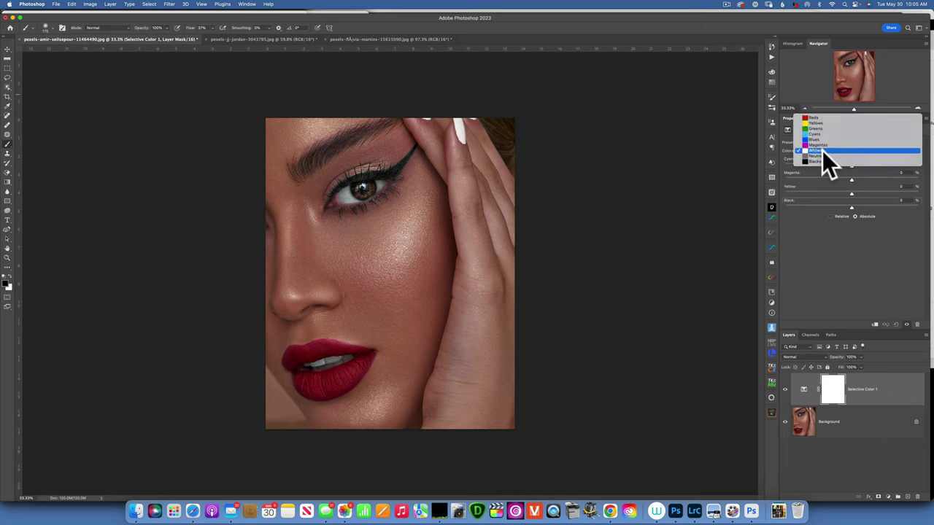
left_click(822, 150)
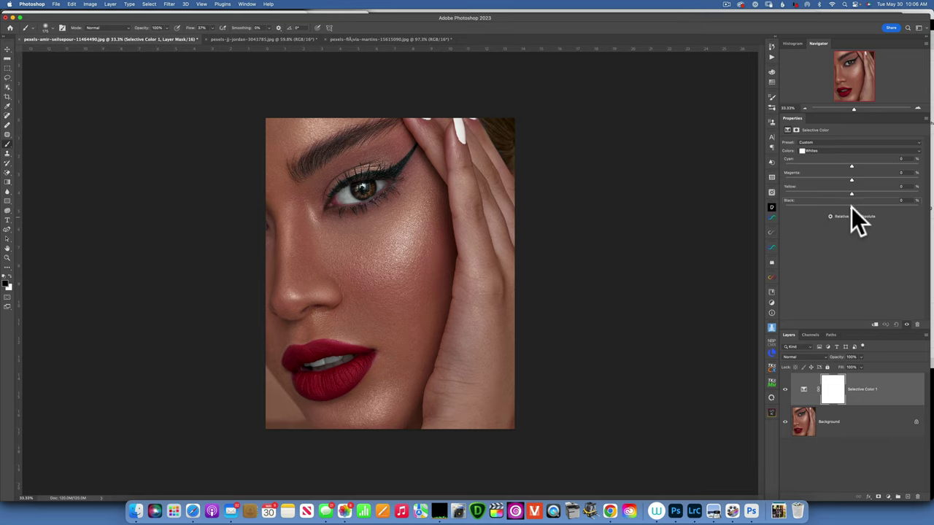
Step: Raise Black in the Whites, testing +100 and comparing, then settle at about +48
left_click_drag(852, 208, 927, 199)
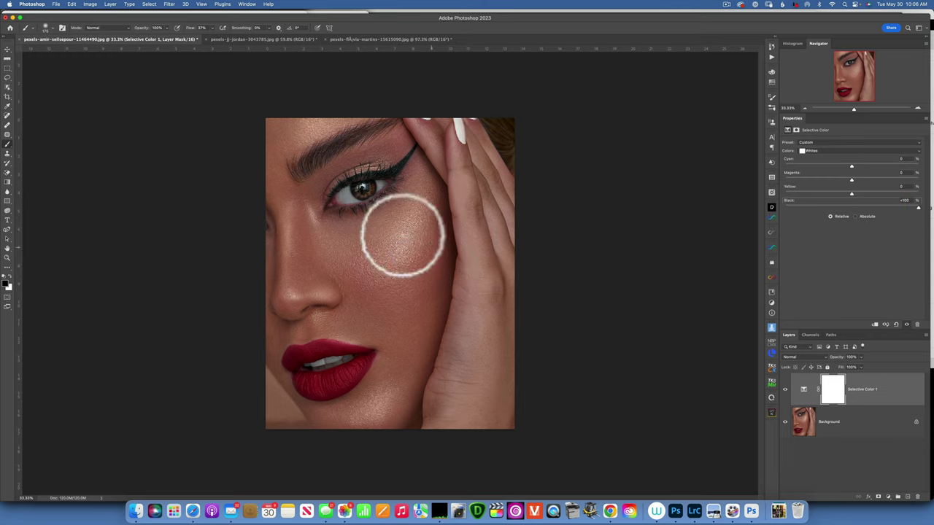
left_click(785, 389)
left_click(785, 389)
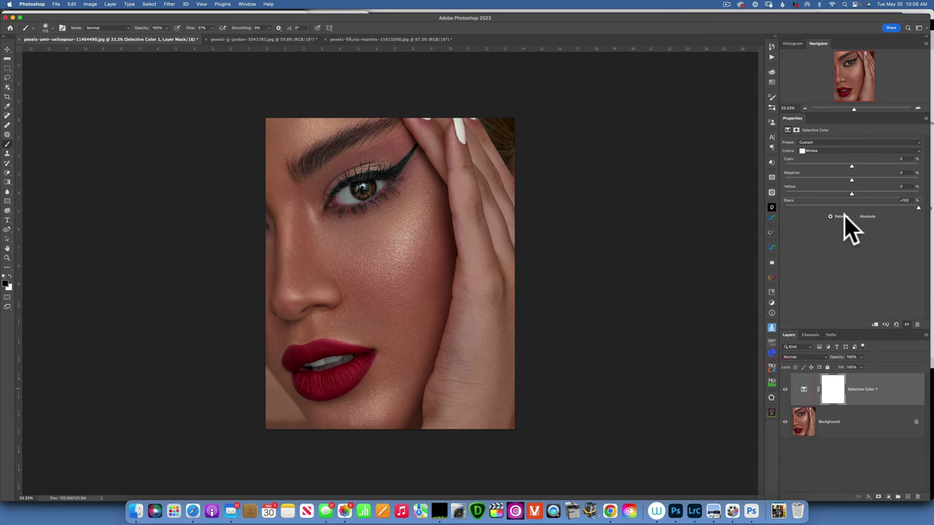
left_click(788, 205)
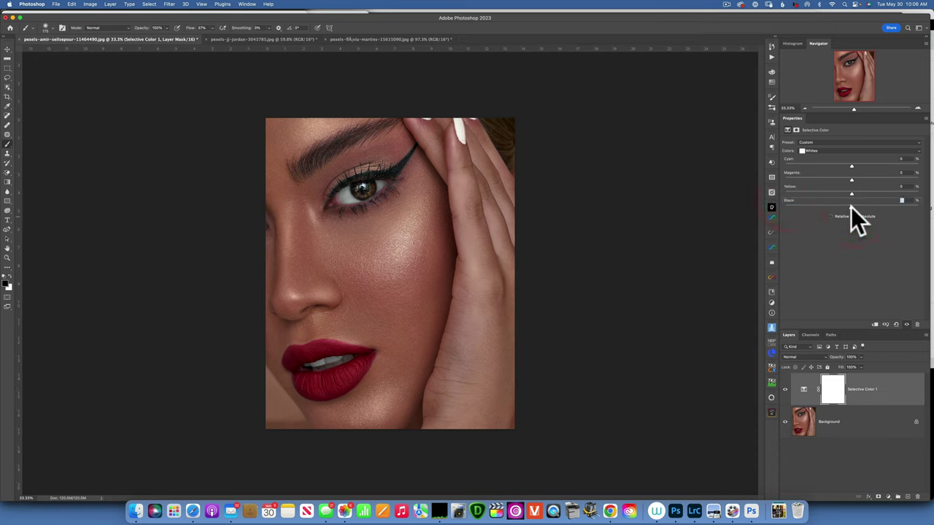
left_click_drag(851, 207, 928, 202)
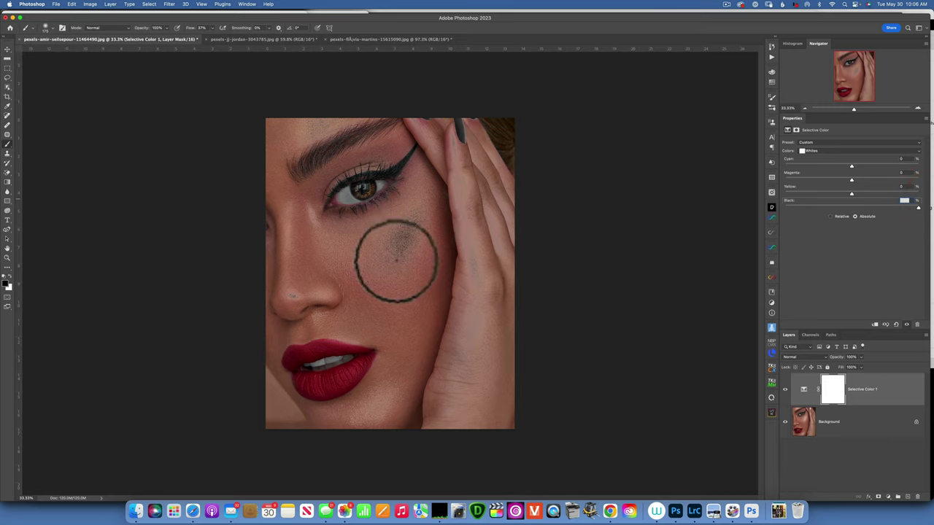
left_click(914, 208)
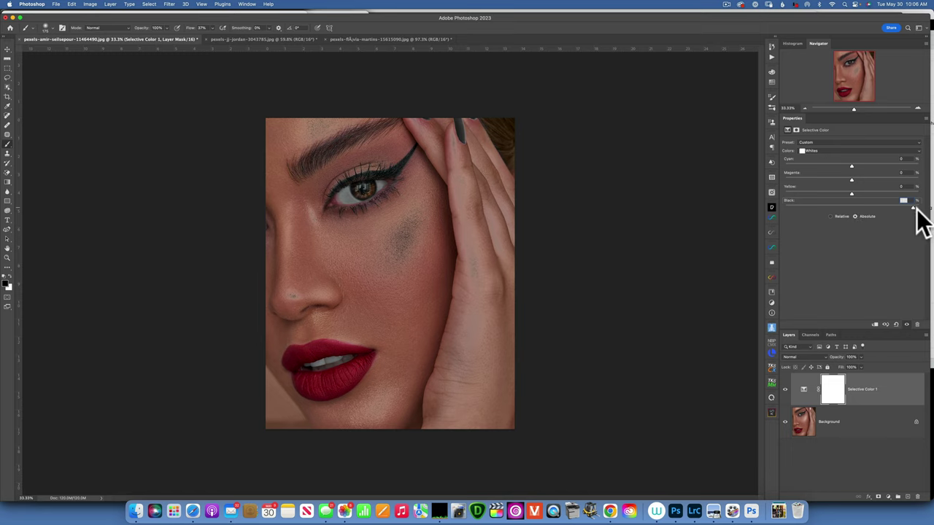
mouse_move(916, 208)
left_mouse_down()
mouse_move(857, 208)
mouse_move(867, 206)
left_mouse_up()
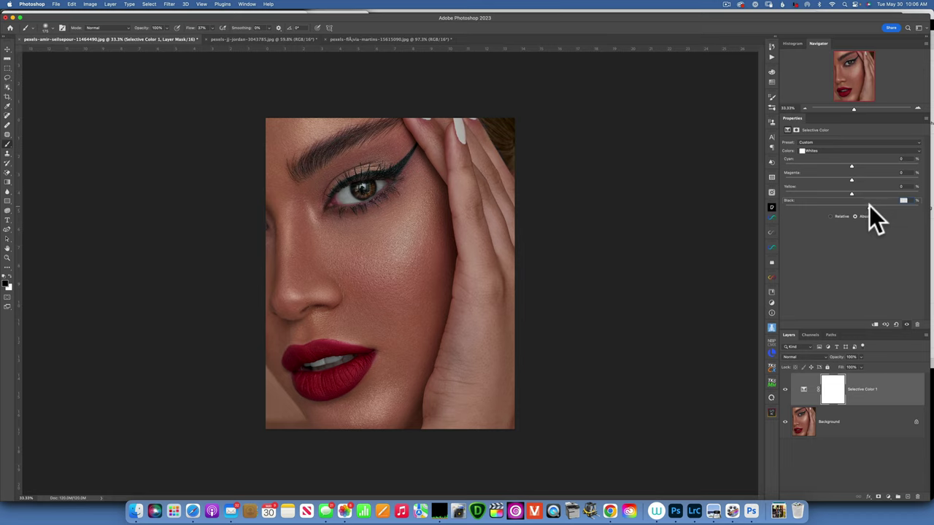
left_click(869, 205)
left_click_drag(869, 205, 881, 205)
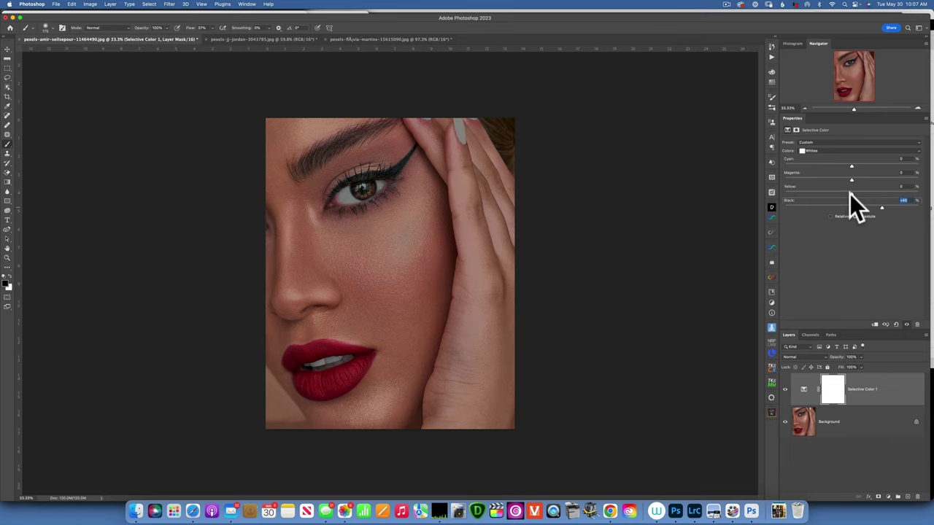
Step: Add Yellow +4 and lower Cyan to about -13 in the Whites
left_click_drag(852, 191, 853, 191)
left_click(854, 191)
left_click_drag(852, 166, 657, 166)
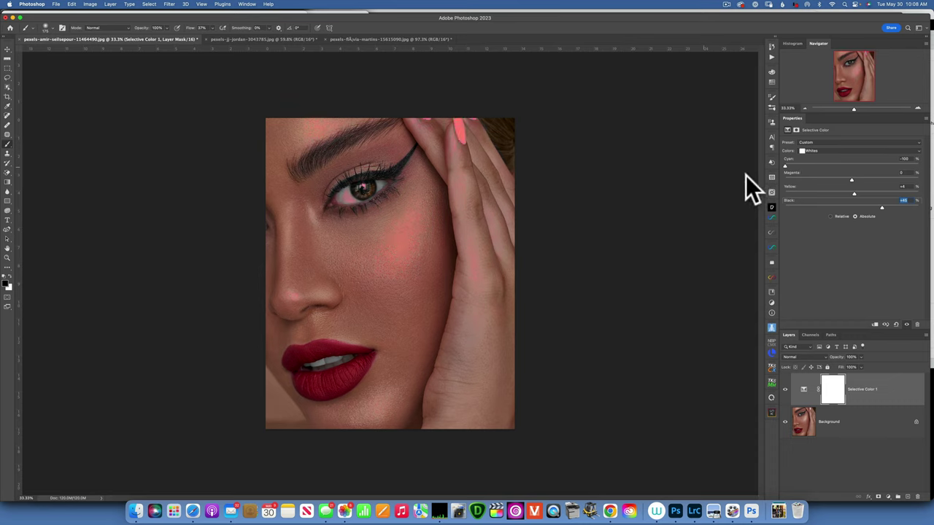
left_click_drag(831, 176, 843, 176)
left_click(841, 176)
Step: Toggle Selective Color 1 on and off to compare the skin before and after
left_click(788, 388)
left_click(787, 390)
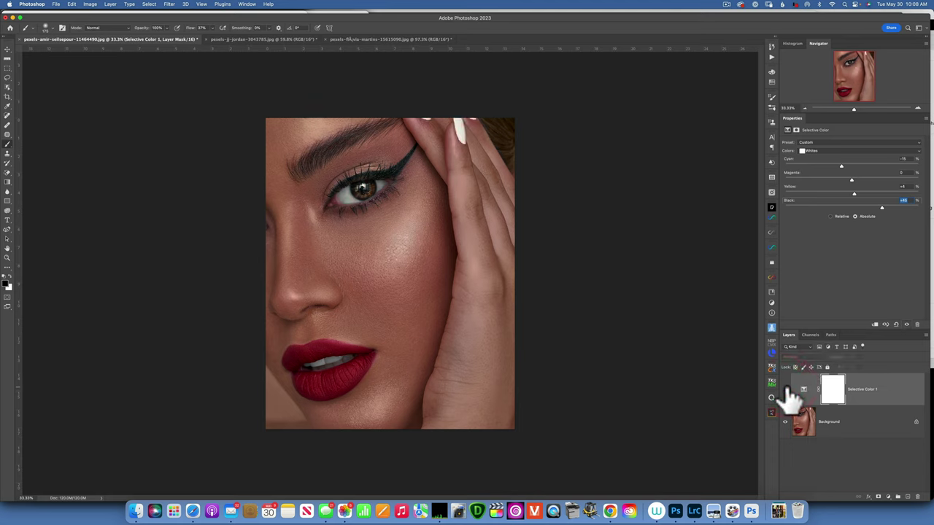
left_click(787, 390)
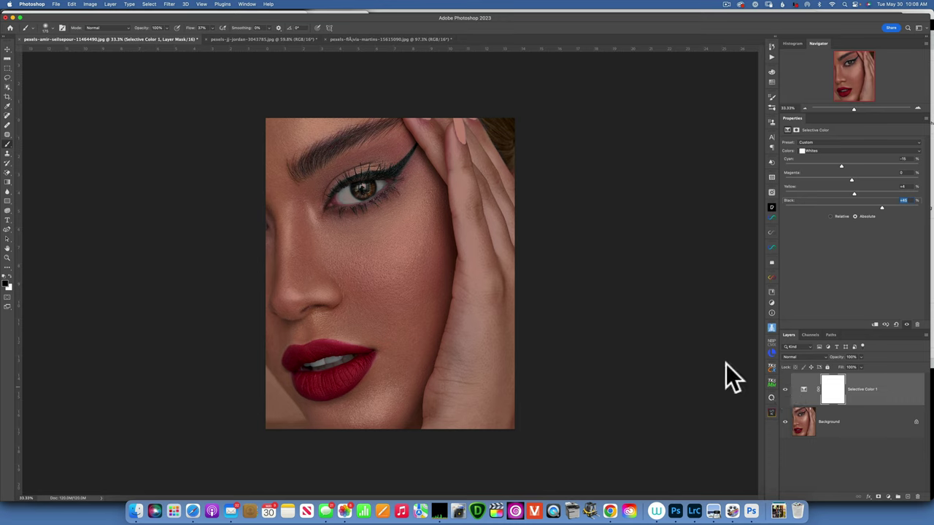
left_click(786, 391)
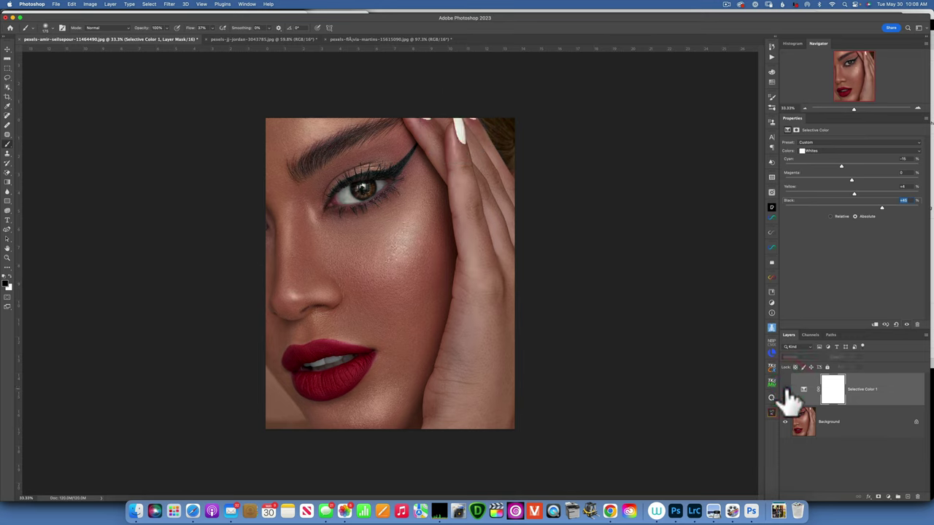
left_click(786, 391)
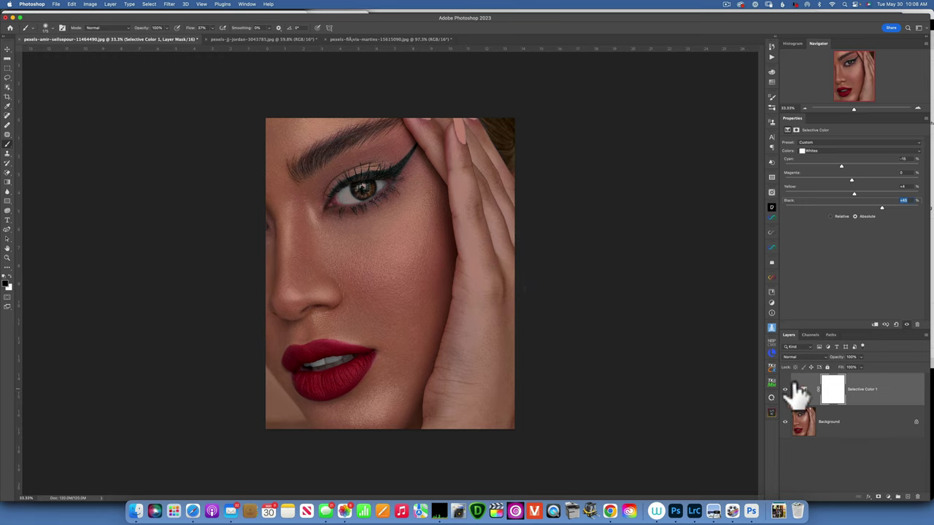
Step: Lower the layer opacity to about 85%, recheck the cheek, and select the layer mask
left_click(860, 357)
left_click_drag(858, 366, 858, 365)
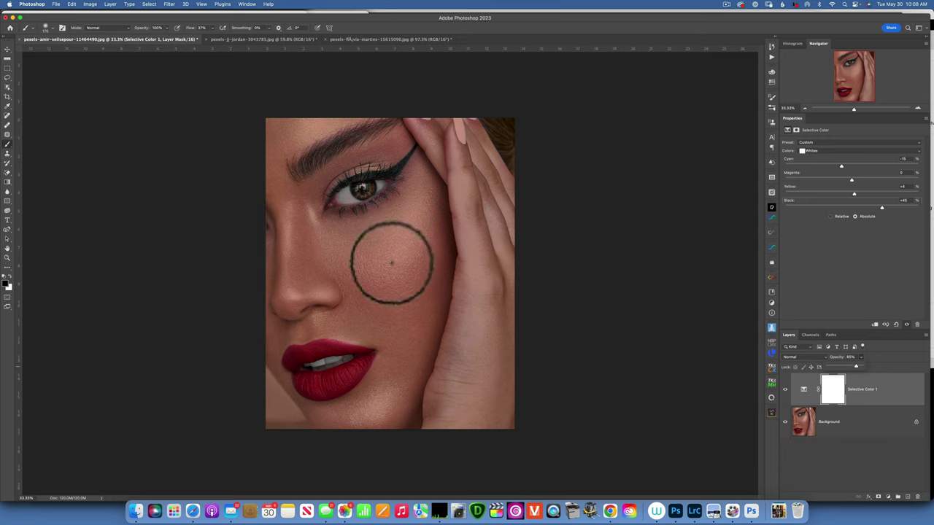
left_click(785, 390)
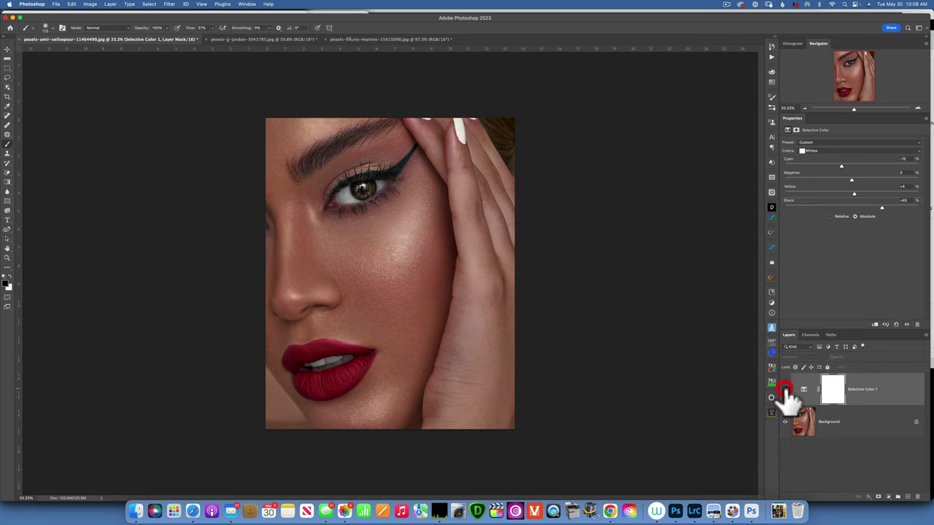
left_click(785, 390)
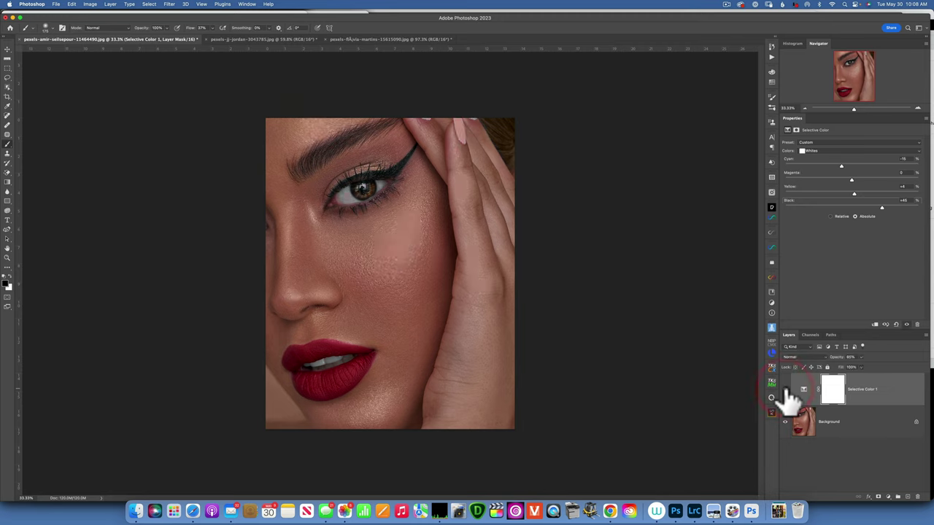
left_click(833, 391)
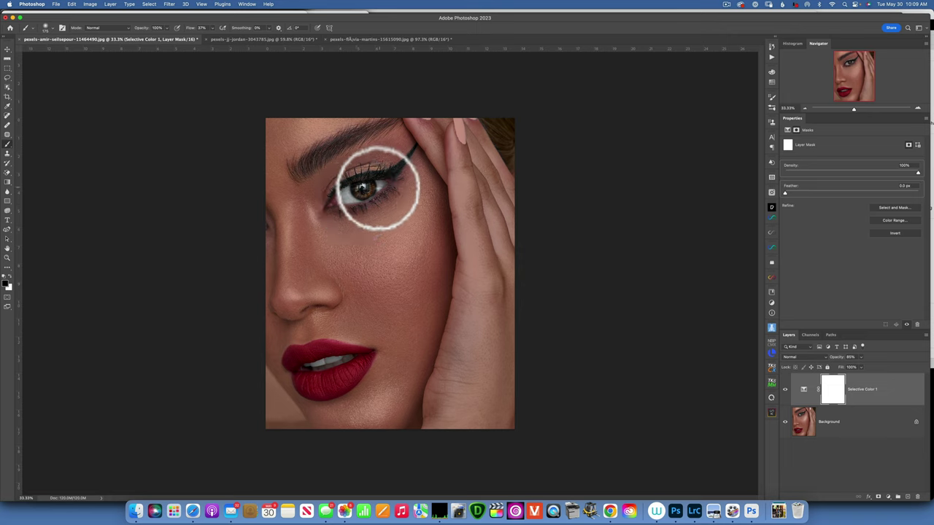
Step: Paint black on the mask over the eye, lips and a fingernail
mouse_move(355, 188)
left_mouse_down()
mouse_move(375, 183)
mouse_move(358, 202)
left_mouse_up()
key("space")
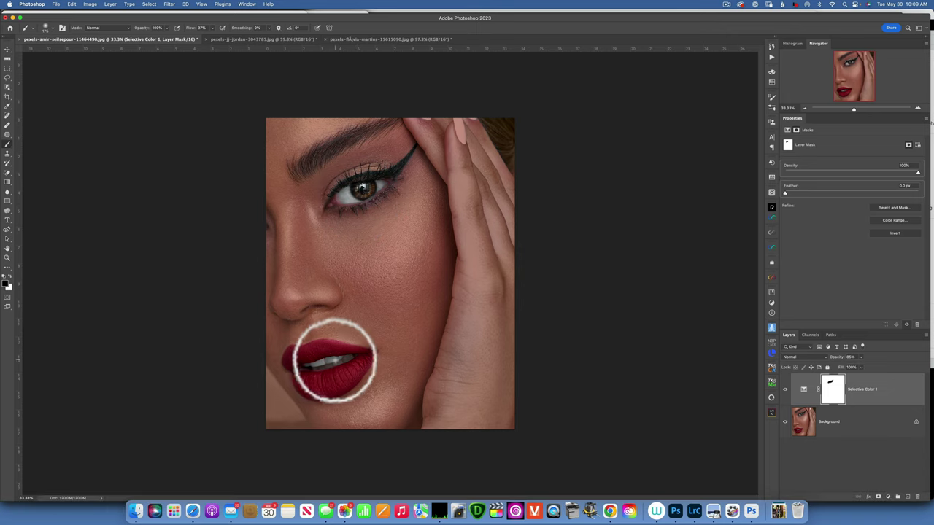
mouse_move(330, 365)
left_mouse_down()
mouse_move(350, 365)
mouse_move(325, 375)
left_mouse_up()
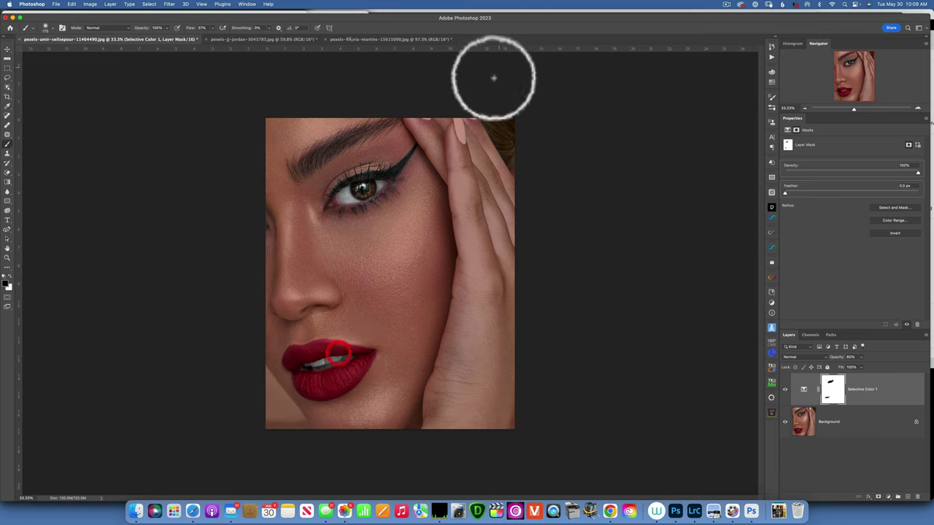
mouse_move(467, 136)
left_mouse_down()
mouse_move(461, 115)
mouse_move(465, 139)
mouse_move(481, 115)
mouse_move(427, 126)
mouse_move(491, 119)
left_mouse_up()
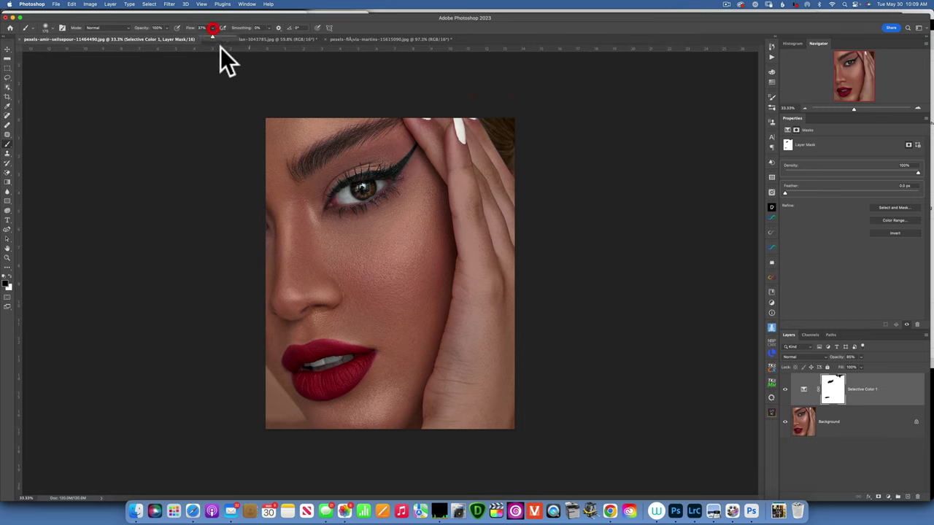
Step: Set brush flow to 25% and paint the fingers out with a smaller brush
left_click_drag(213, 36, 350, 36)
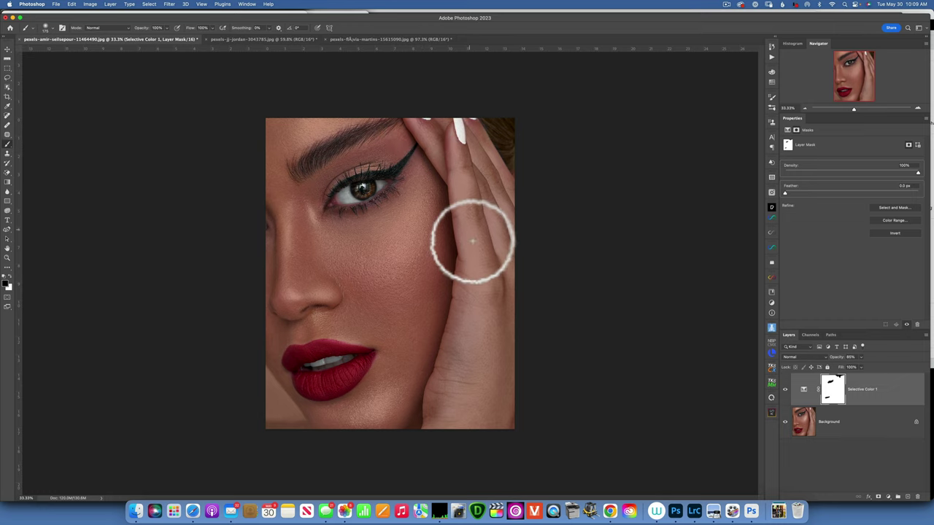
left_click(211, 29)
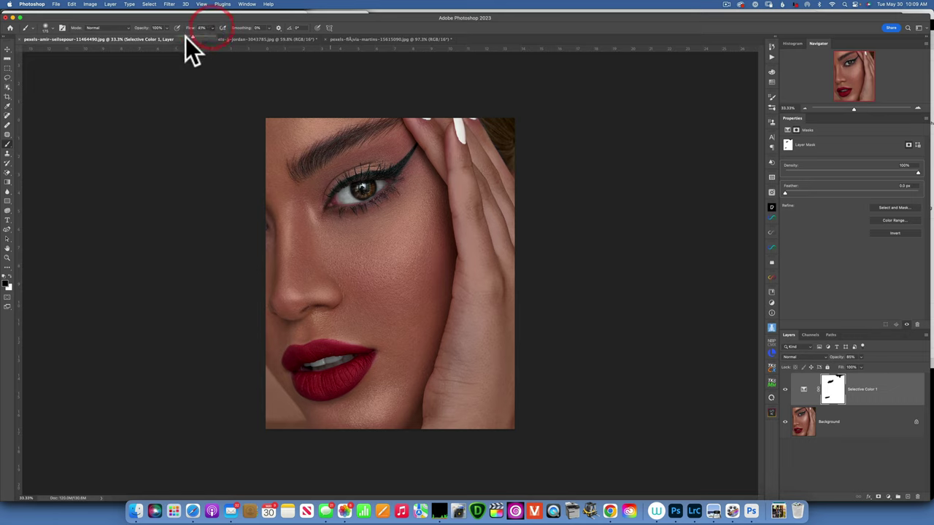
left_click(188, 36)
left_click_drag(188, 38, 191, 37)
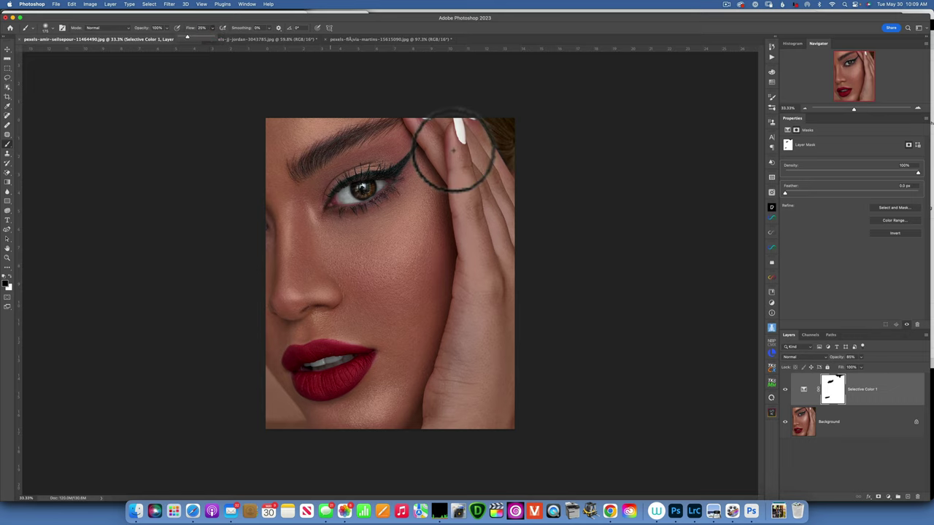
left_click(453, 170)
key("bracketleft")
key("bracketleft")
key("bracketleft")
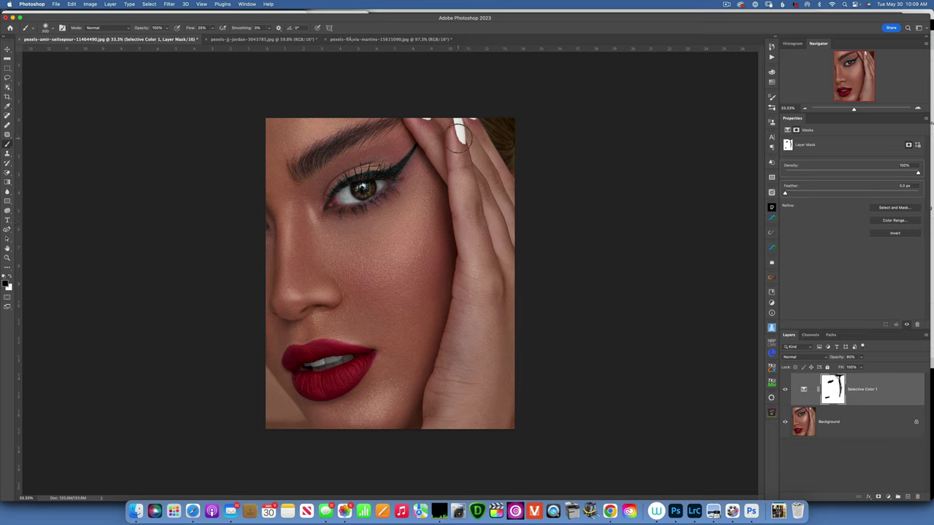
Step: Toggle Selective Color 1 to compare the masked cheek result
left_click(785, 389)
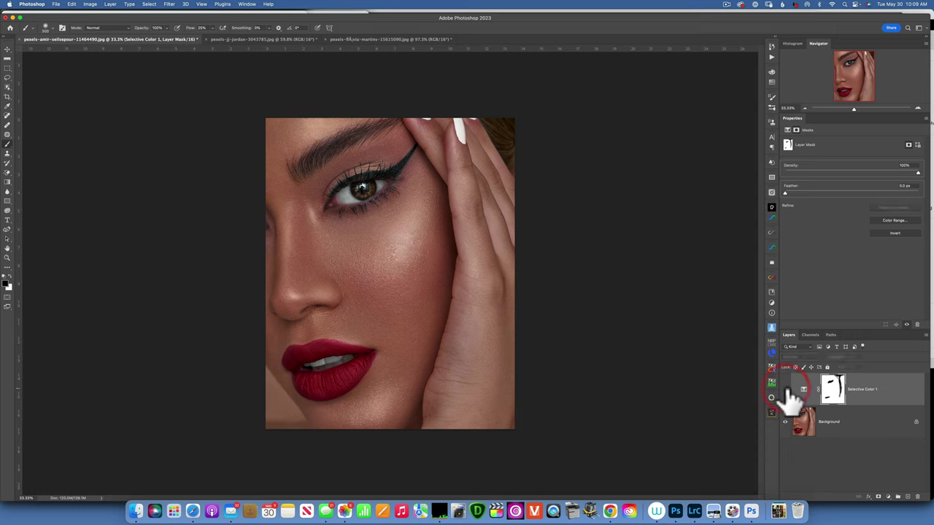
left_click(785, 389)
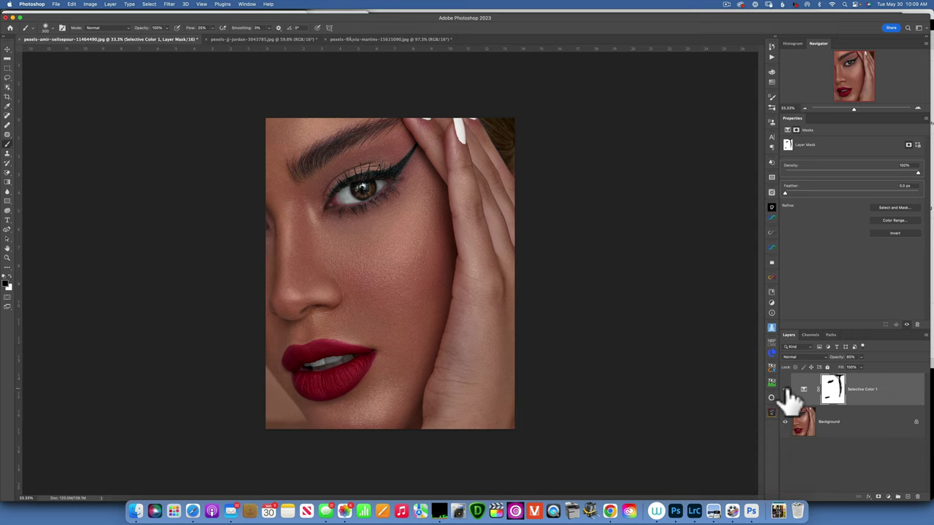
left_click(785, 389)
left_click(785, 389)
Step: Add a Selective Color layer in Absolute mode to the lace-collar portrait
left_click(267, 39)
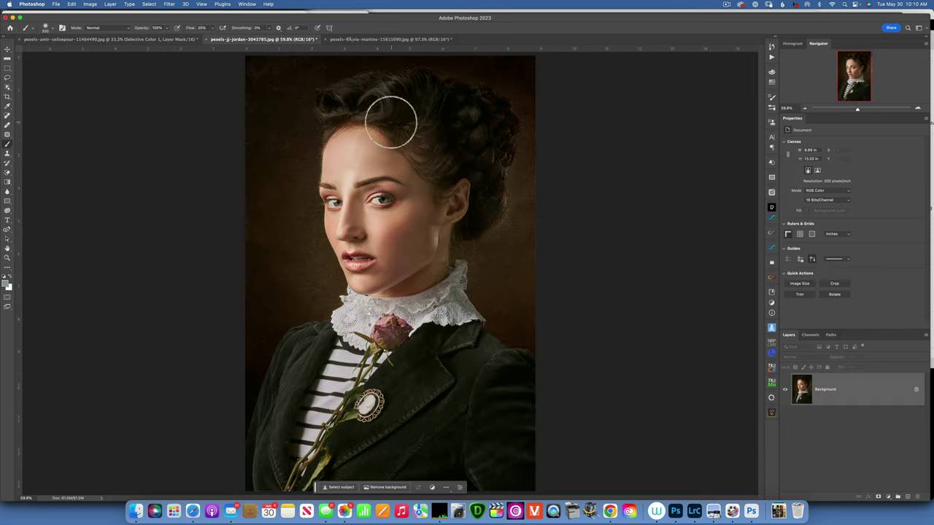
left_click(889, 496)
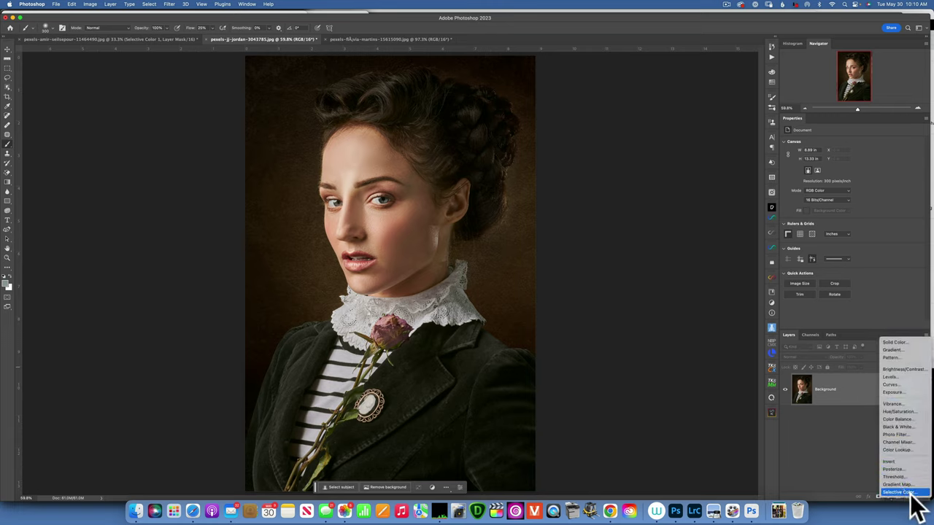
left_click(905, 492)
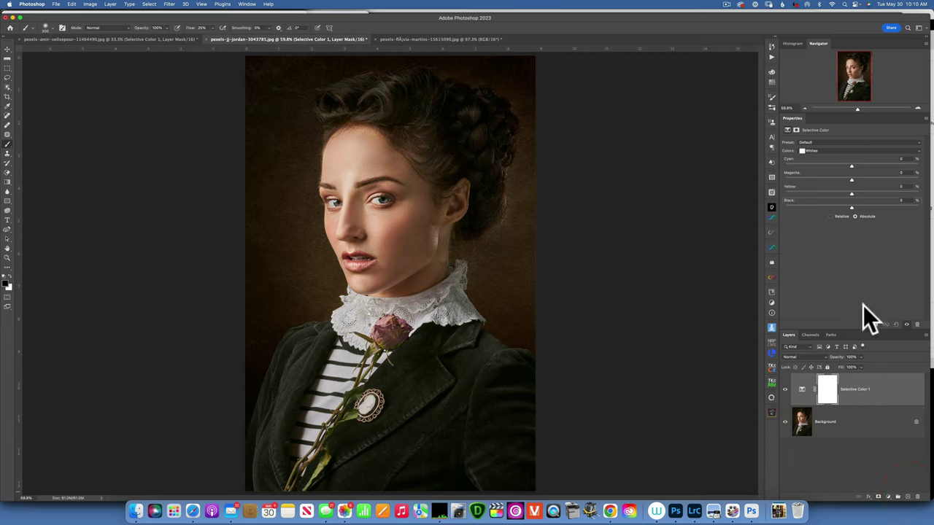
left_click(855, 216)
Step: Set the Whites to Black +21, Yellow +6 and Cyan -5
left_click_drag(852, 206, 865, 207)
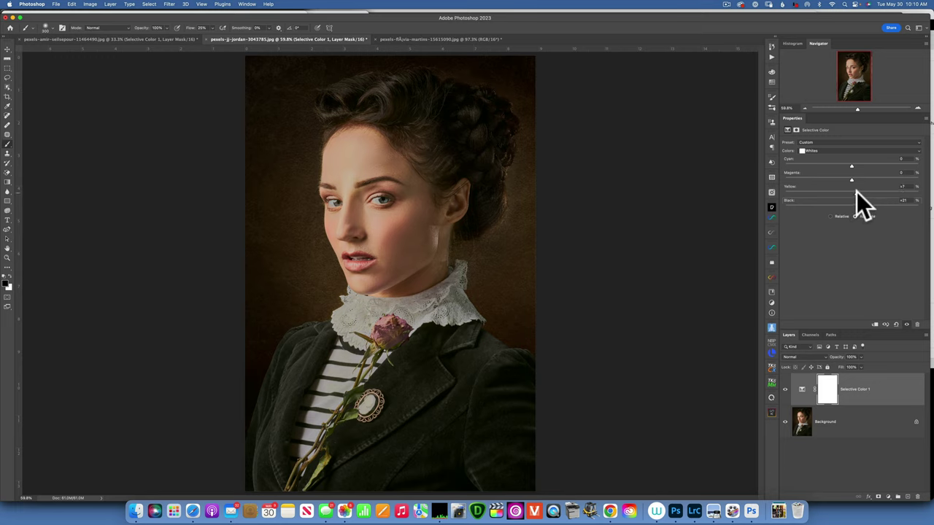
left_click(854, 191)
left_click(850, 165)
left_click(854, 166)
left_click_drag(844, 165, 842, 166)
left_click(848, 166)
Step: Check the layer opacity and toggle Selective Color 1 repeatedly to compare before and after
left_click(855, 364)
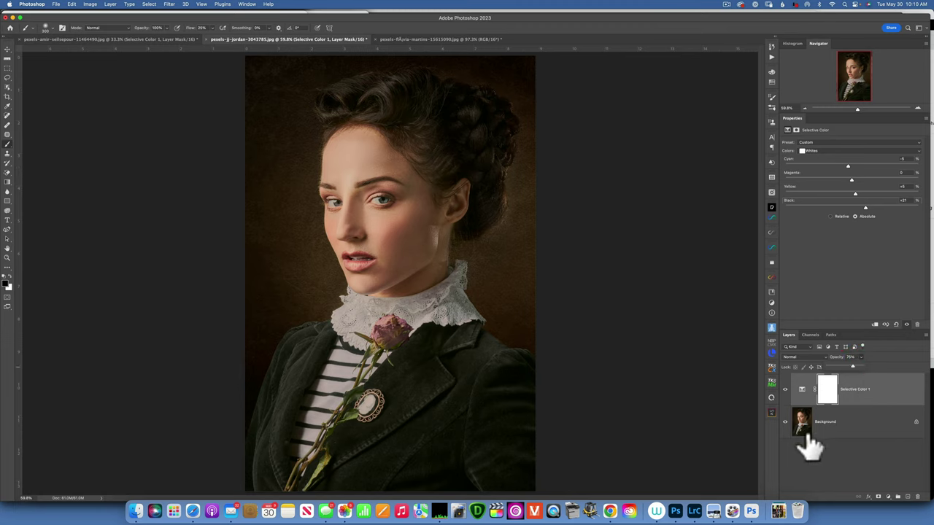
left_click(786, 389)
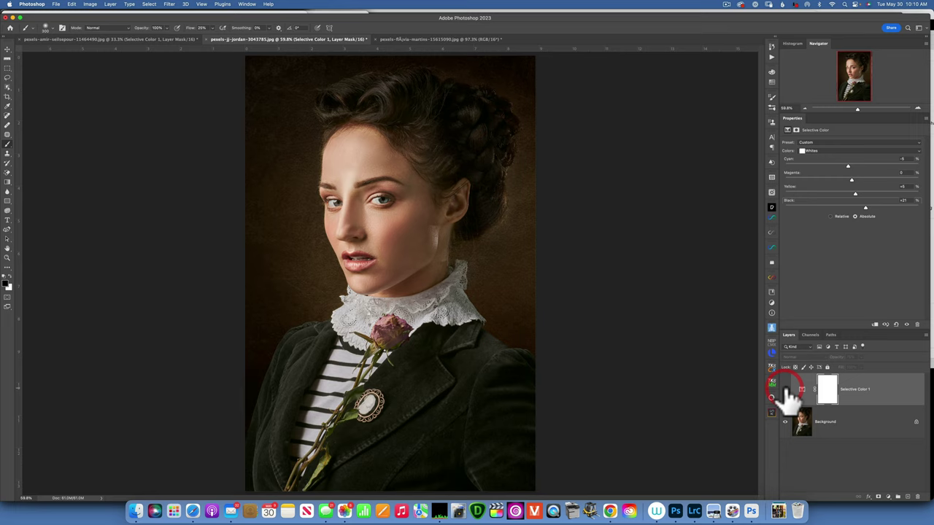
left_click(785, 389)
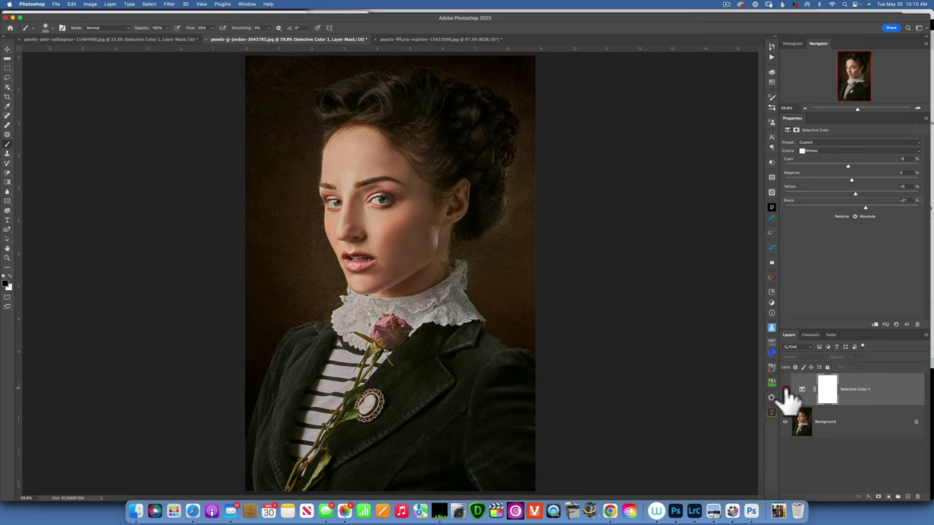
left_click(785, 389)
left_click(786, 390)
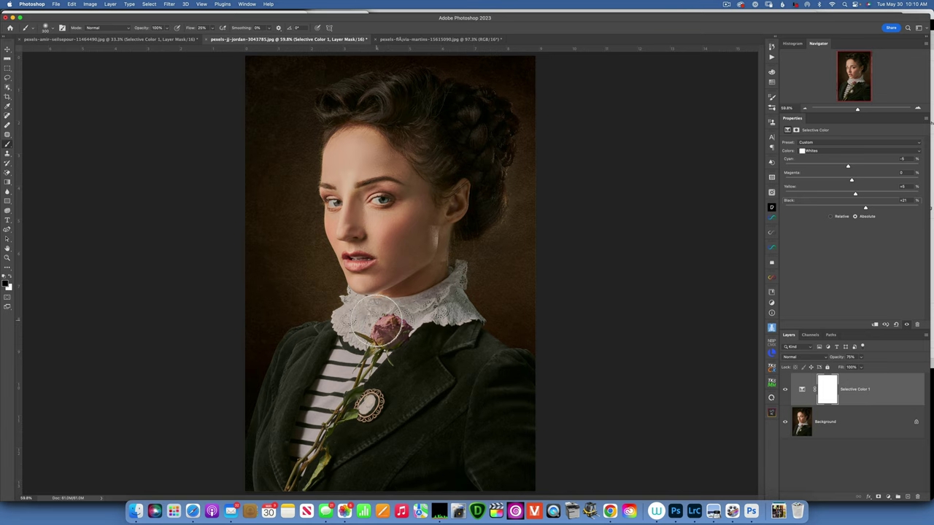
left_click(786, 390)
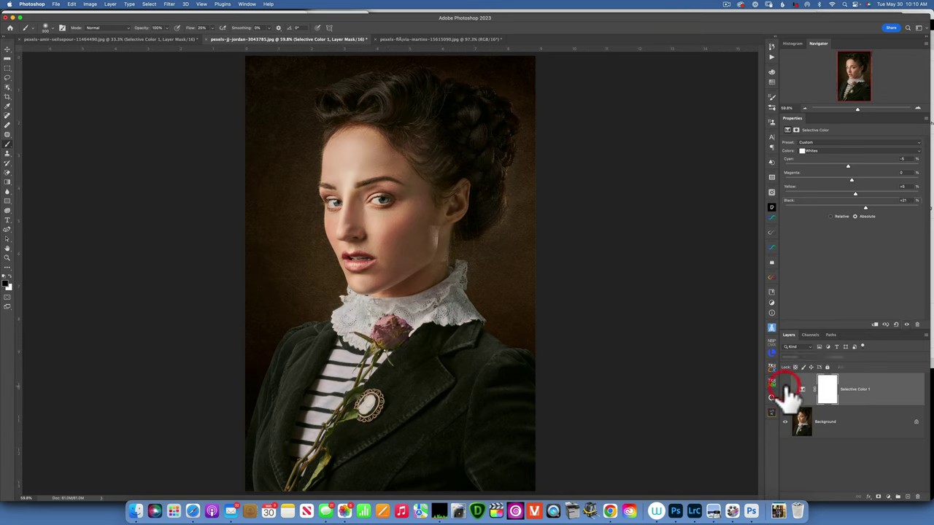
left_click(785, 390)
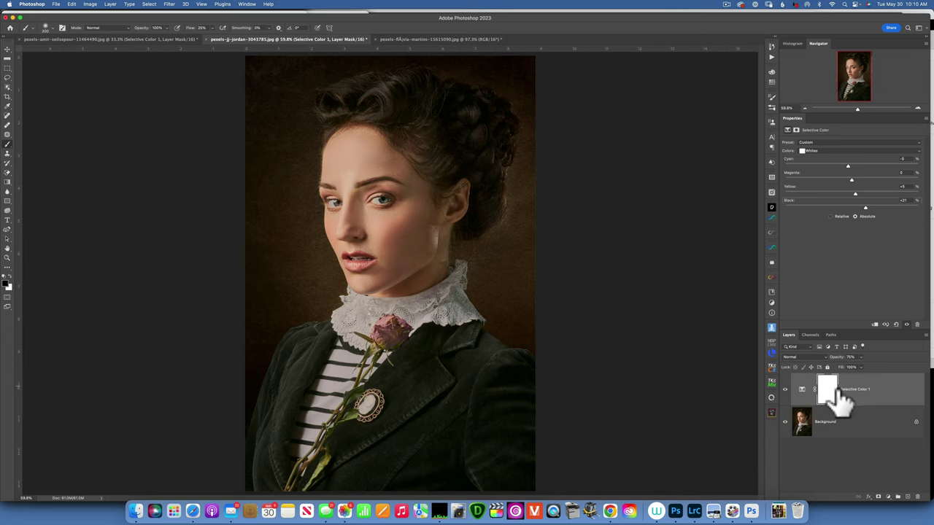
Step: Paint black on the mask near the neck, check the result, then open the third portrait
left_click(828, 391)
left_click_drag(475, 292, 459, 302)
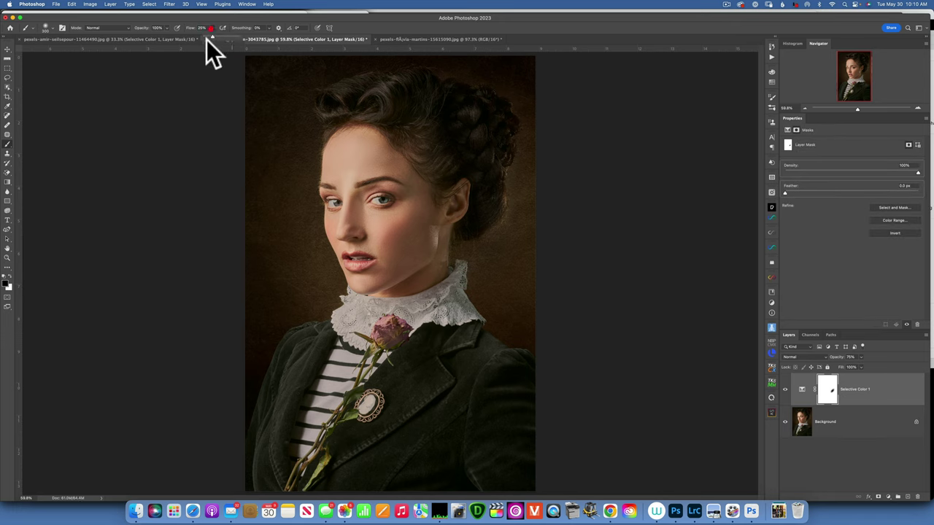
left_click_drag(337, 70, 343, 73)
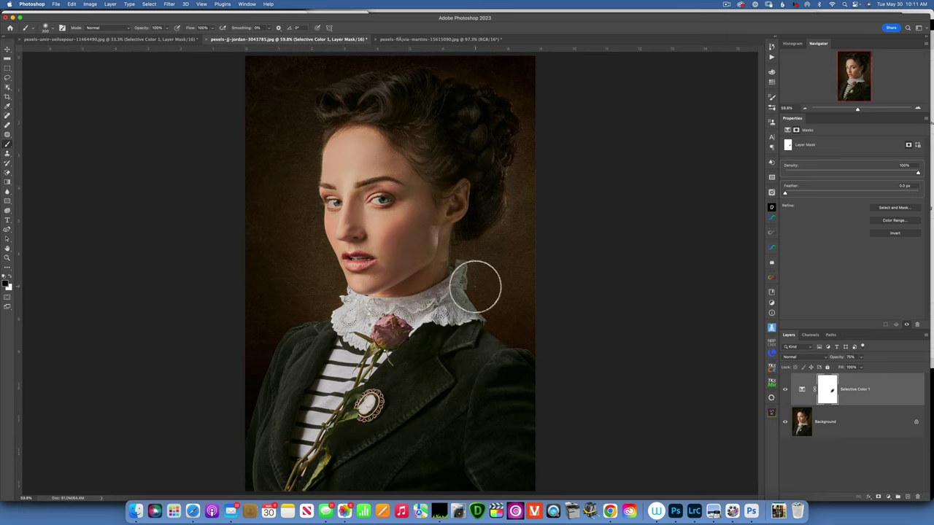
left_click(785, 389)
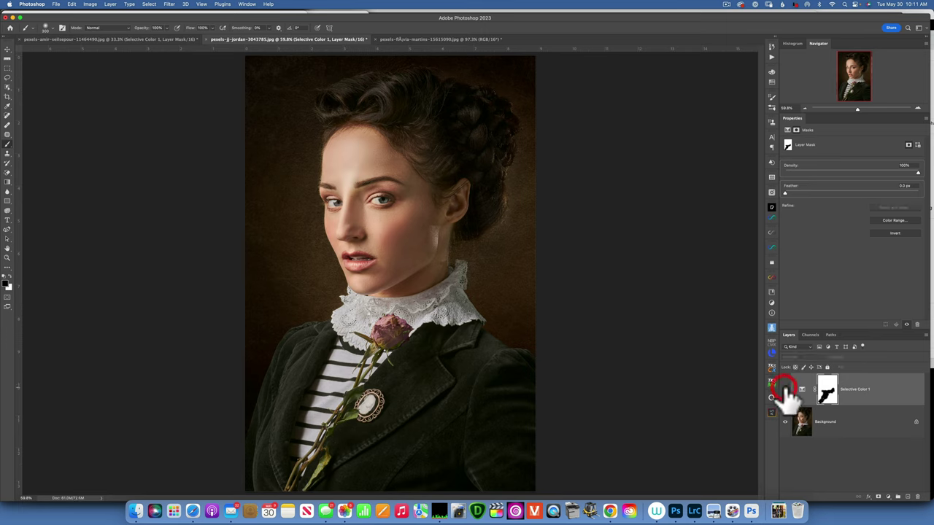
left_click(785, 390)
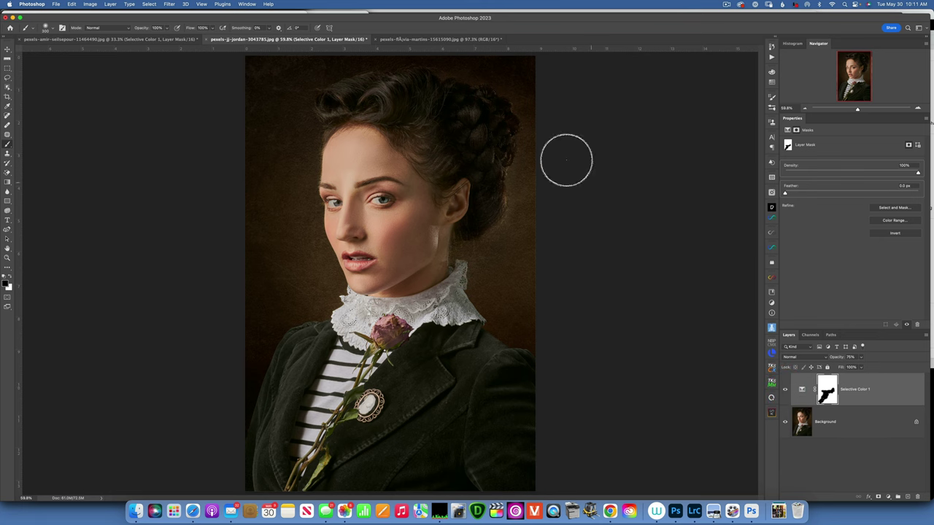
left_click(443, 39)
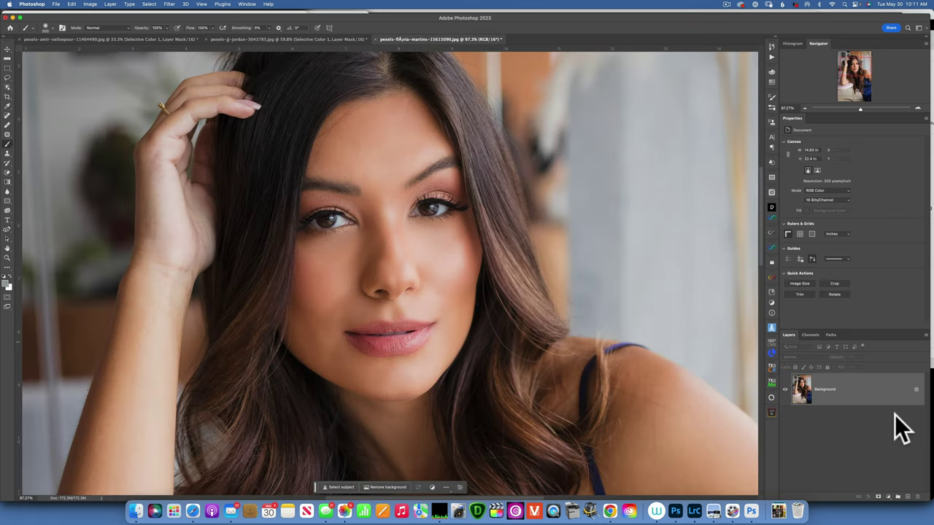
Step: Add a Selective Color layer with Whites Cyan -3, Magenta +4, Yellow +10, Black +18, at 85% opacity
left_click(888, 497)
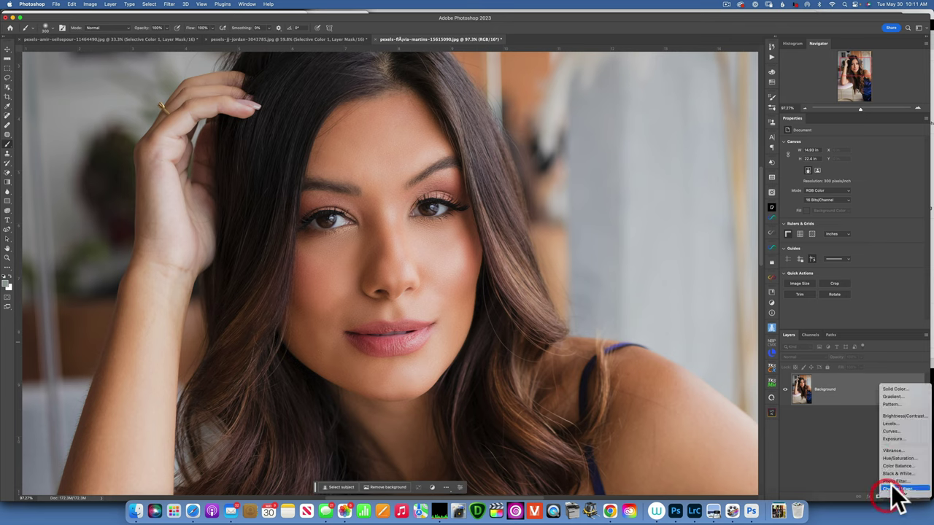
mouse_move(892, 497)
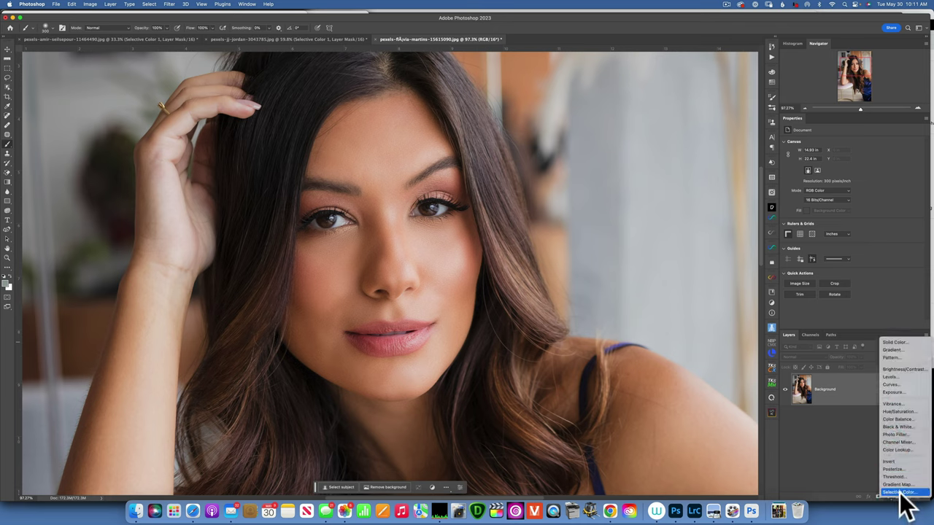
left_click(900, 493)
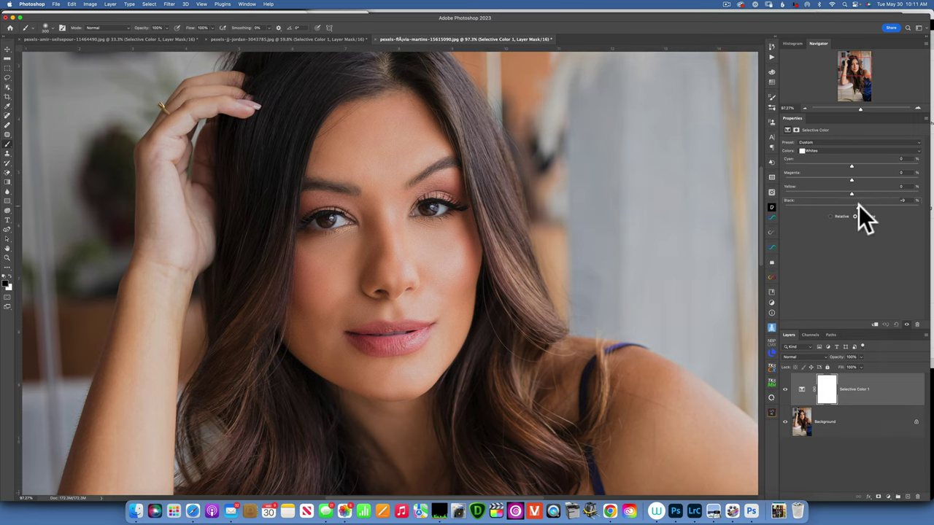
left_click_drag(858, 205, 862, 205)
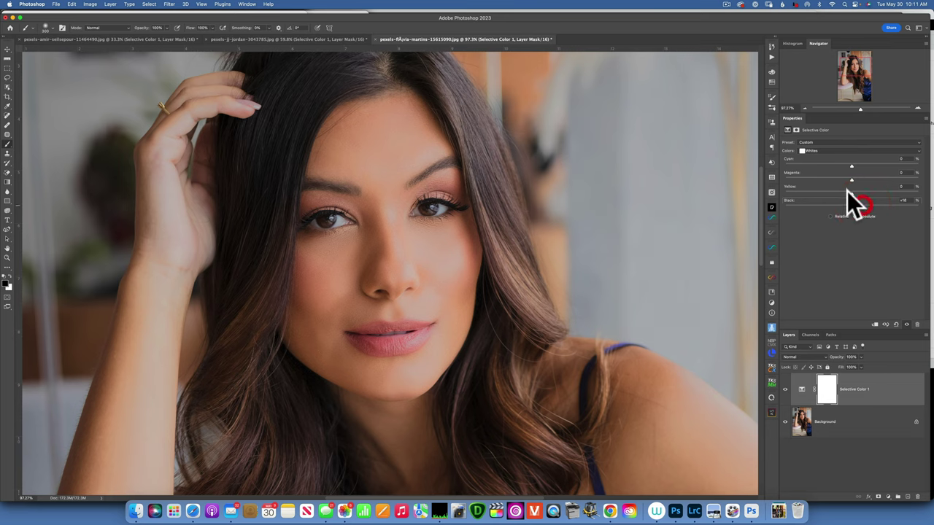
left_click_drag(852, 193, 858, 192)
left_click(849, 165)
left_click_drag(863, 359, 860, 365)
Step: Toggle the Selective Color layer off and on twice to compare before and after
left_click(785, 389)
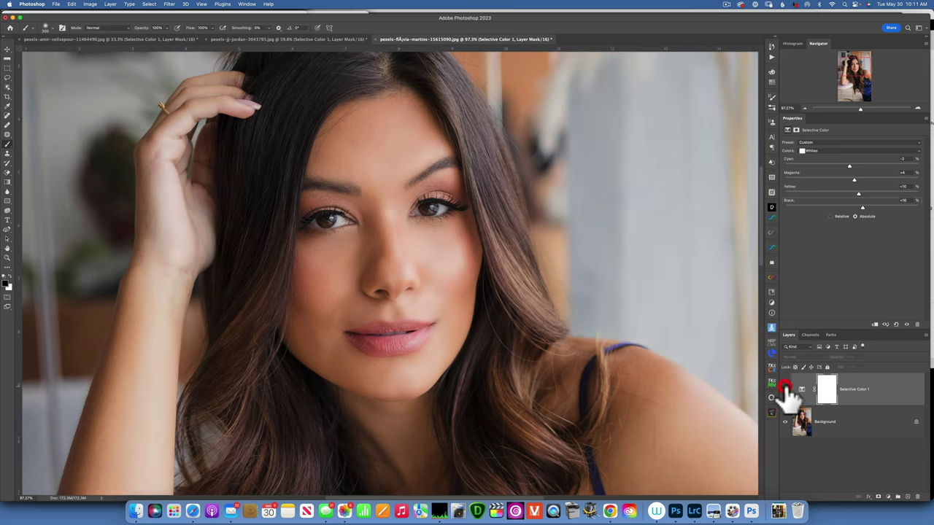
left_click(785, 389)
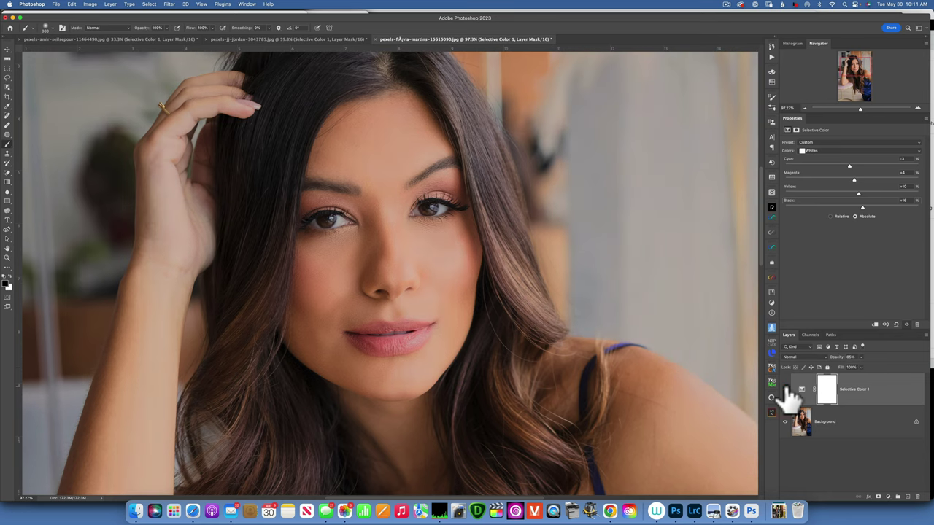
left_click(785, 389)
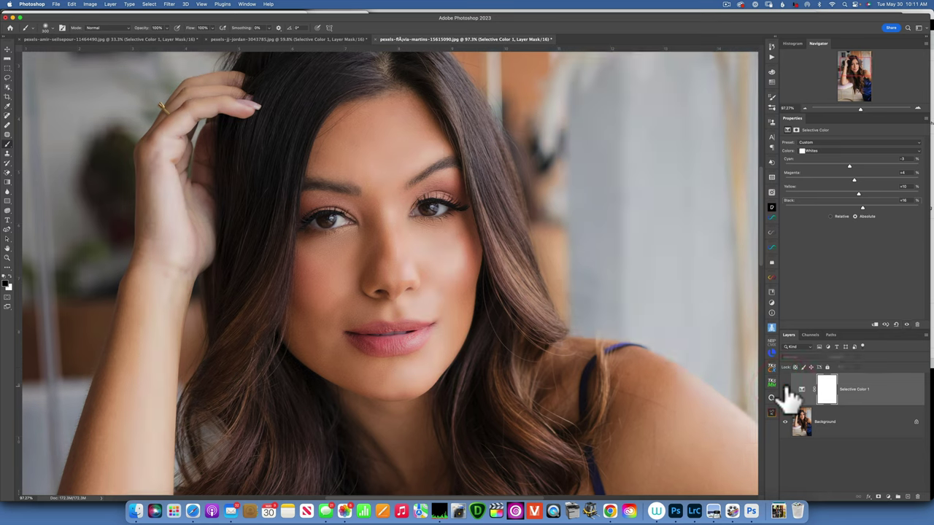
left_click(785, 389)
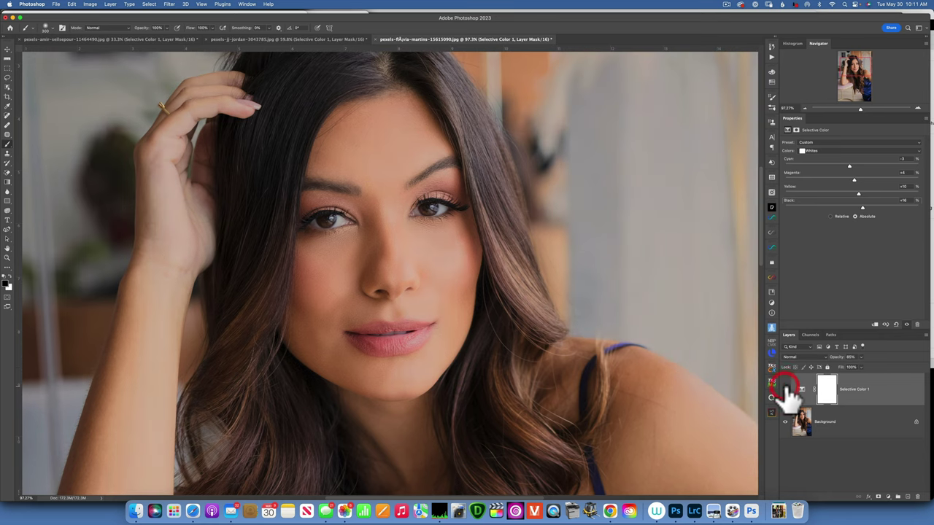
Step: Paint the Selective Color 1 mask black over her eyes and the surrounding background
left_click(828, 394)
key("bracketleft")
key("bracketleft")
key("bracketleft")
key("bracketleft")
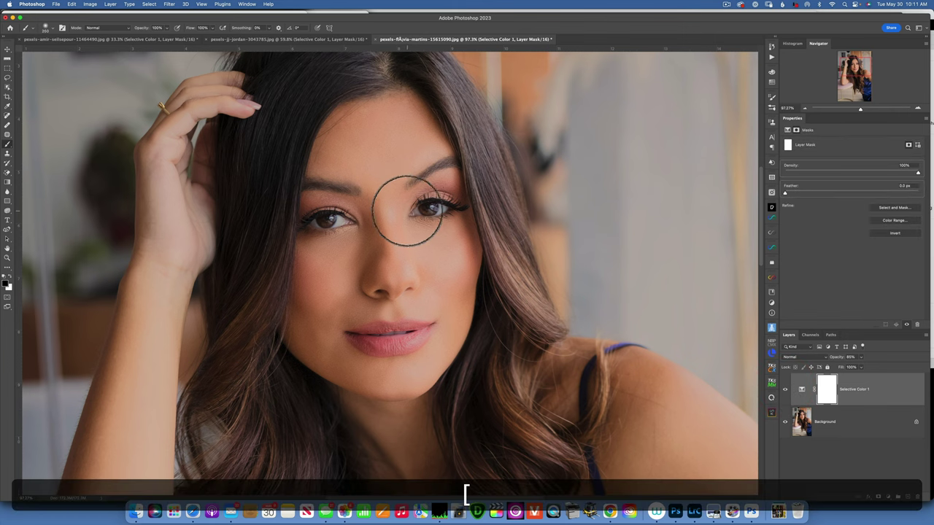
left_click_drag(432, 209, 428, 203)
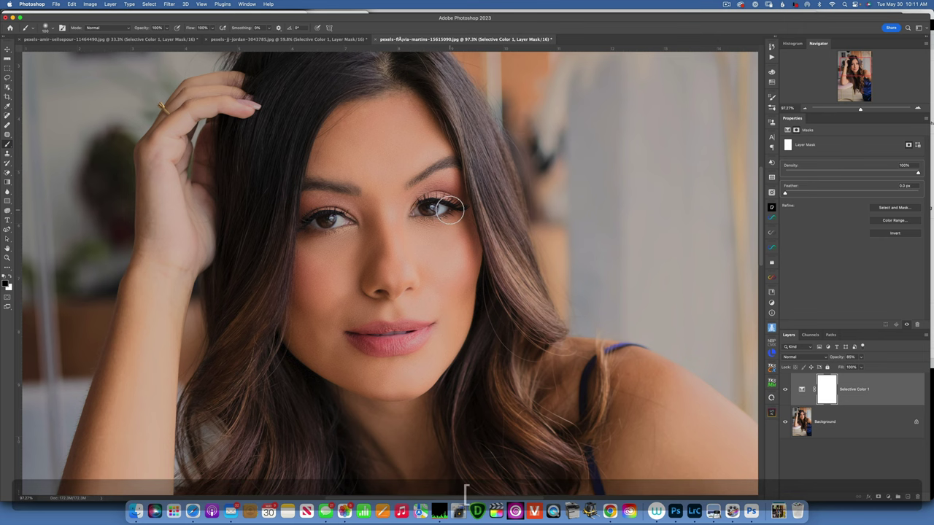
left_click_drag(324, 223, 329, 219)
mouse_move(595, 114)
left_mouse_down()
mouse_move(634, 152)
mouse_move(673, 149)
mouse_move(562, 102)
left_mouse_up()
key("bracketright")
key("bracketright")
key("bracketright")
key("bracketright")
key("bracketright")
key("bracketright")
key("bracketright")
key("bracketright")
key("bracketright")
key("bracketright")
key("bracketright")
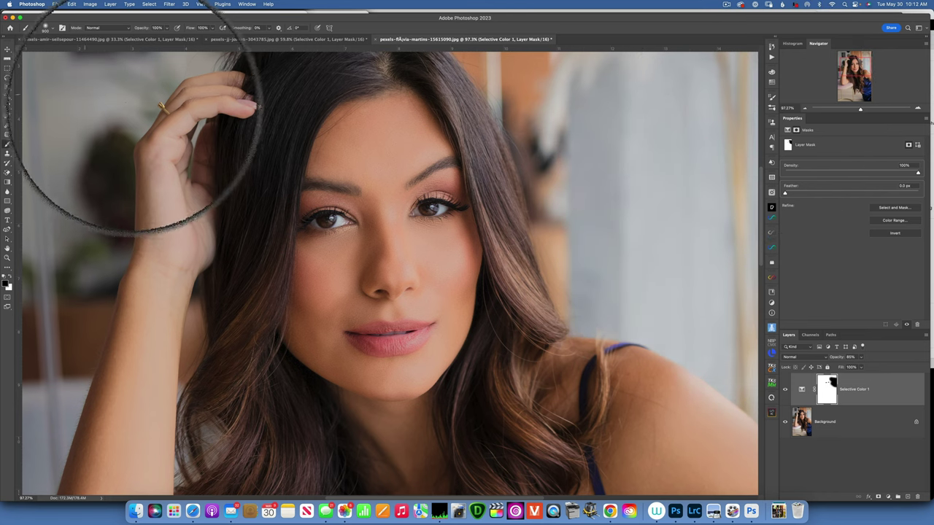
left_click_drag(89, 348, 104, 316)
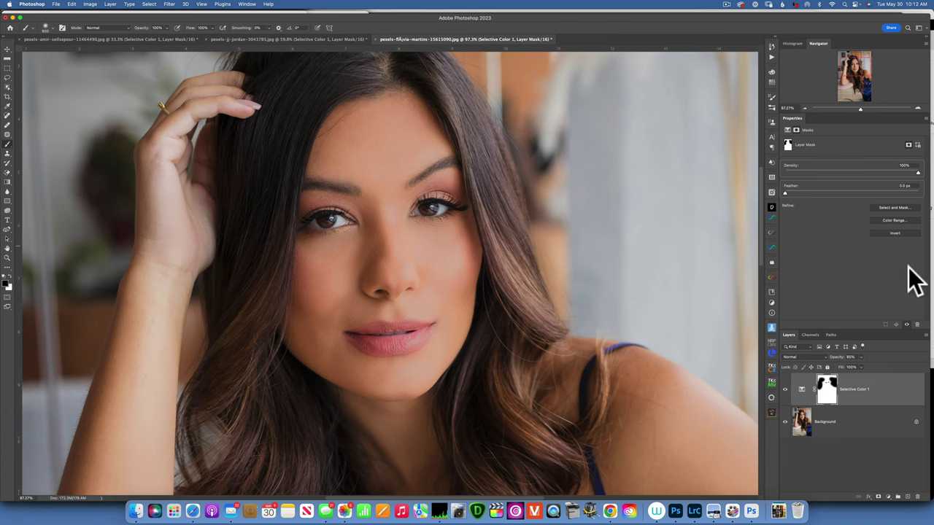